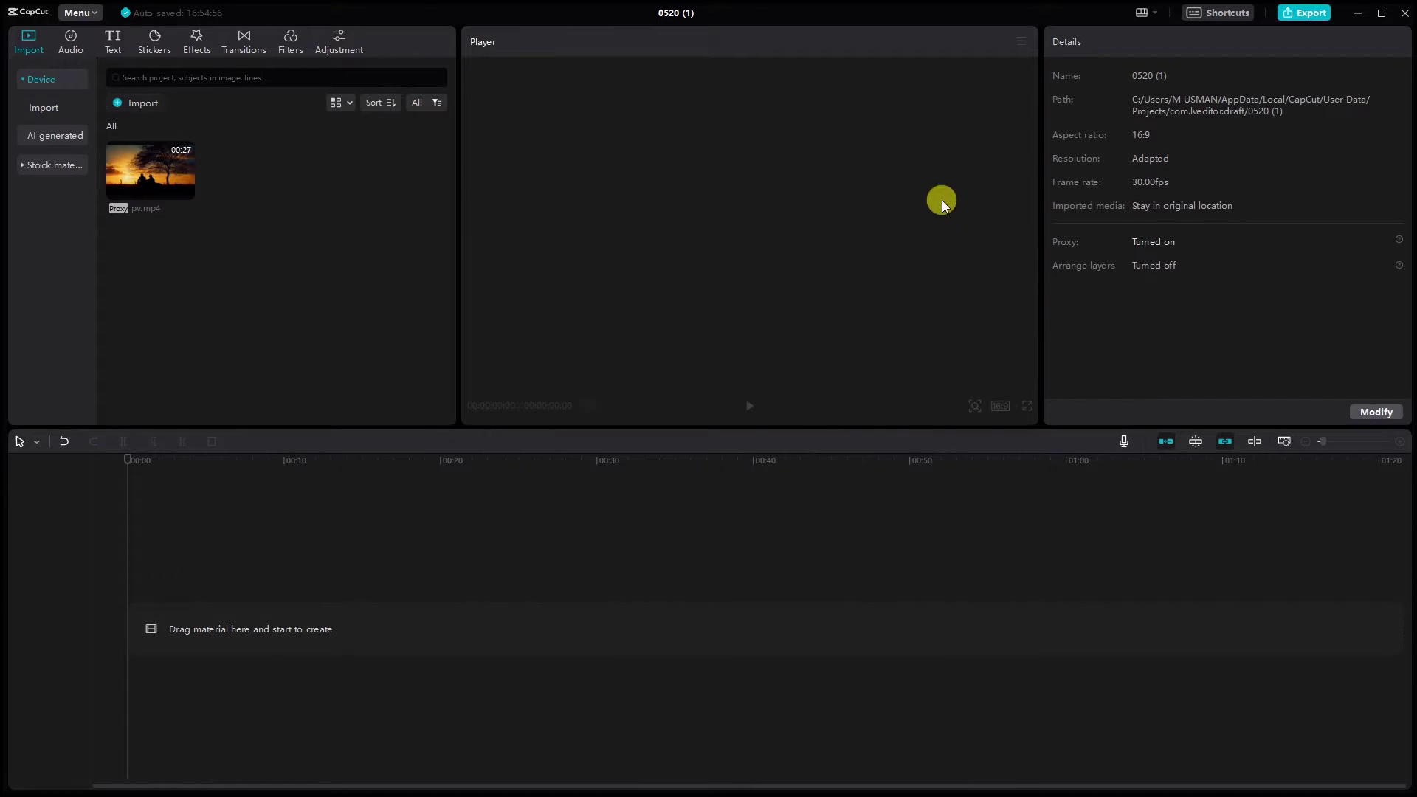
Drag the 27-second sunset clip pv.mp4 from Import media onto the timeline
left_click_drag(140, 169, 137, 614)
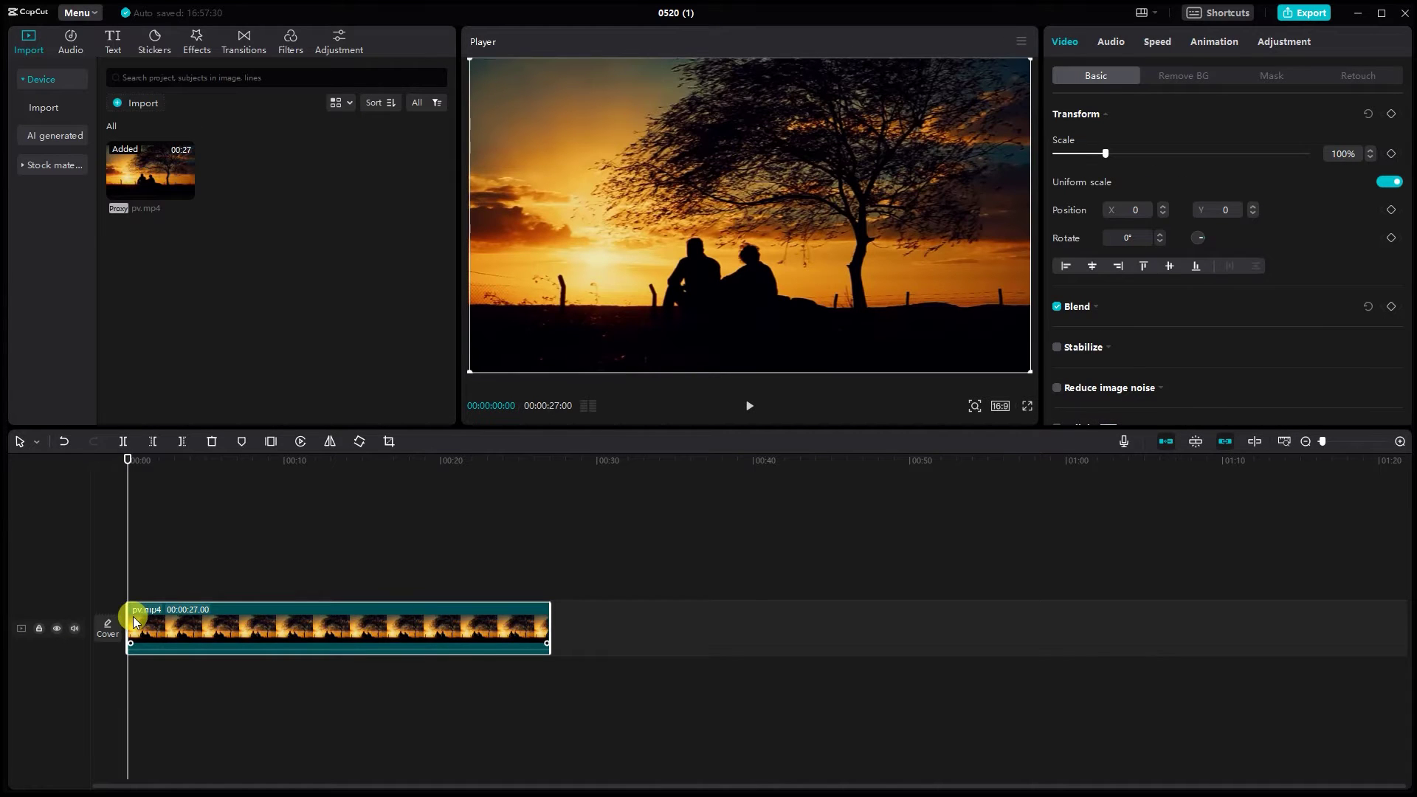
Split the sunset clip at about 00:05 and select the opening piece
left_click_drag(125, 570, 220, 598)
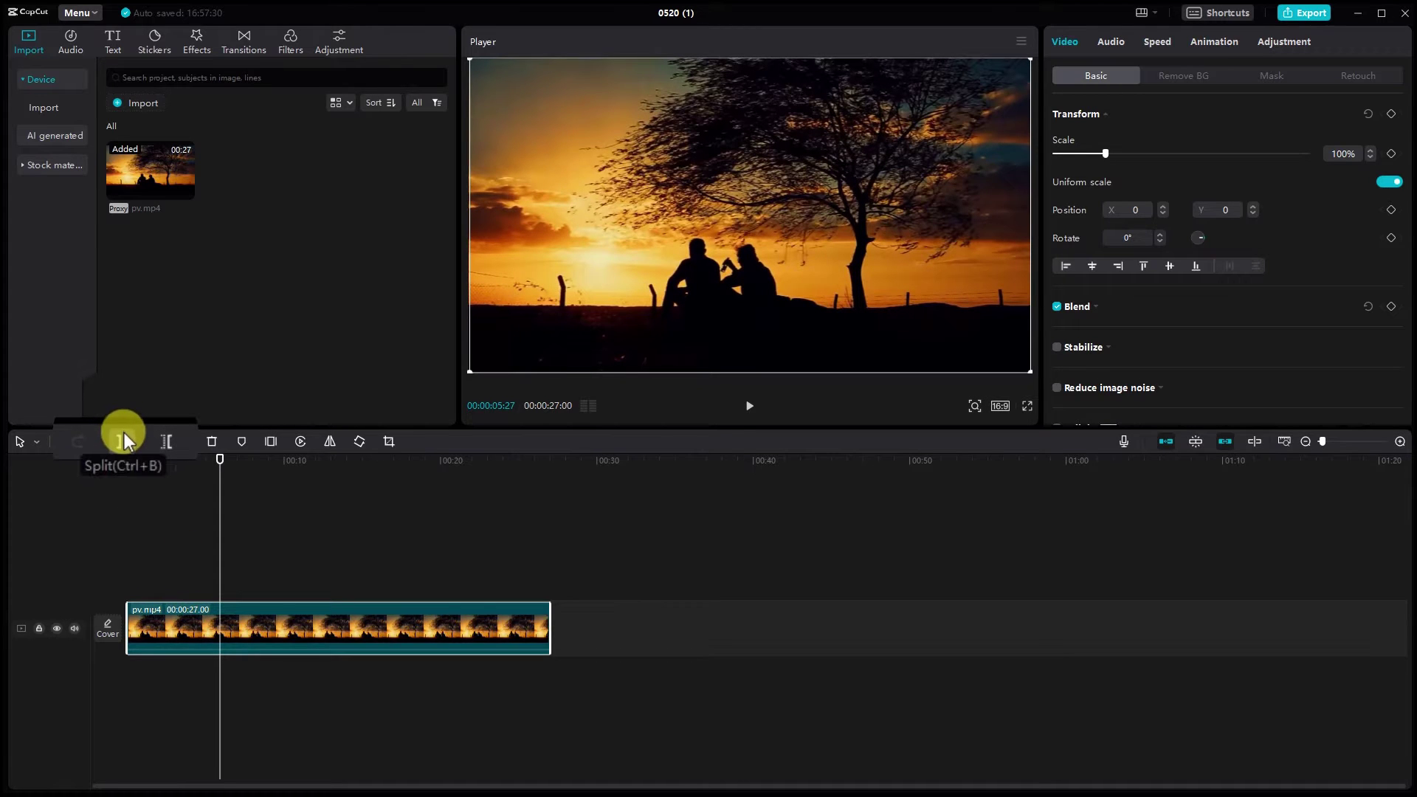
left_click(124, 441)
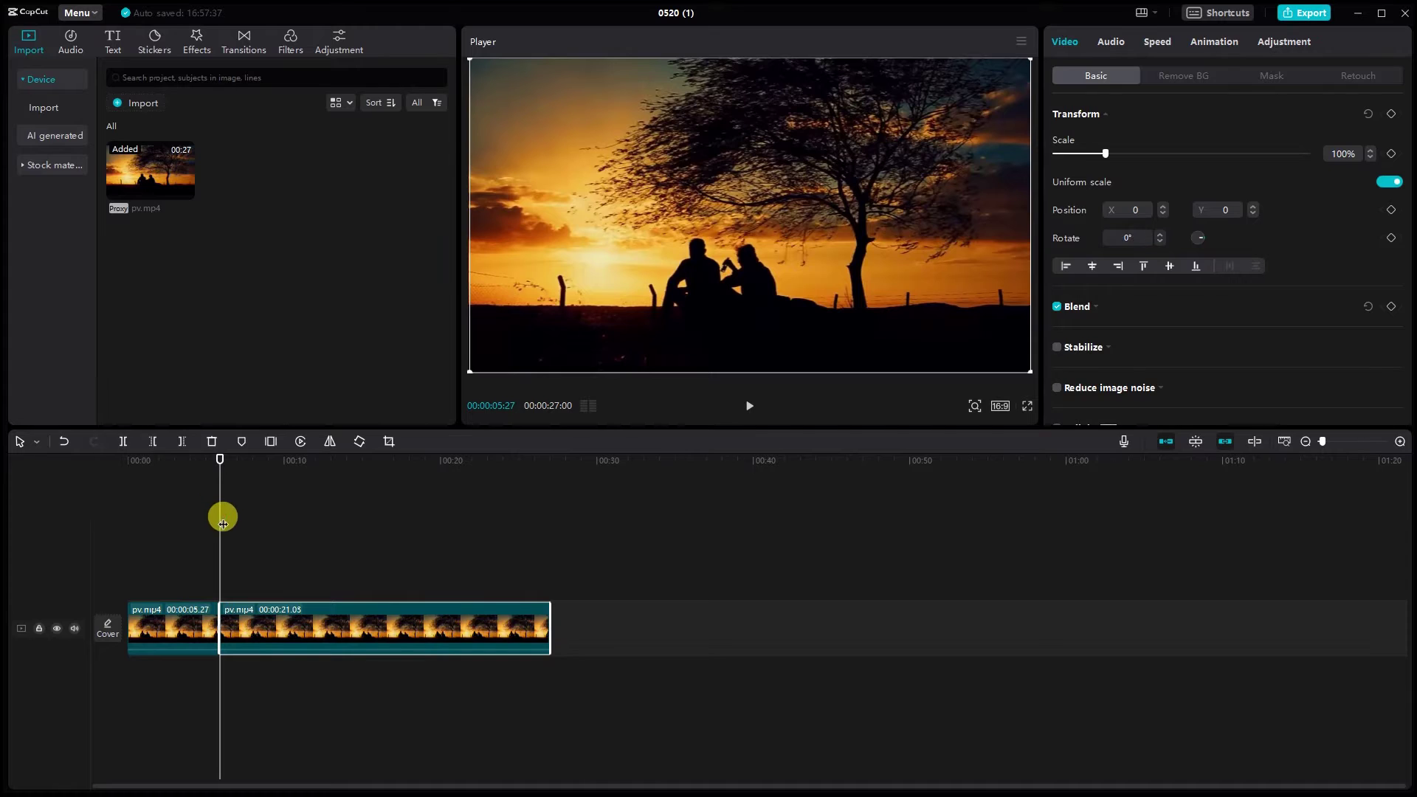
left_click_drag(222, 516, 161, 521)
left_click(174, 635)
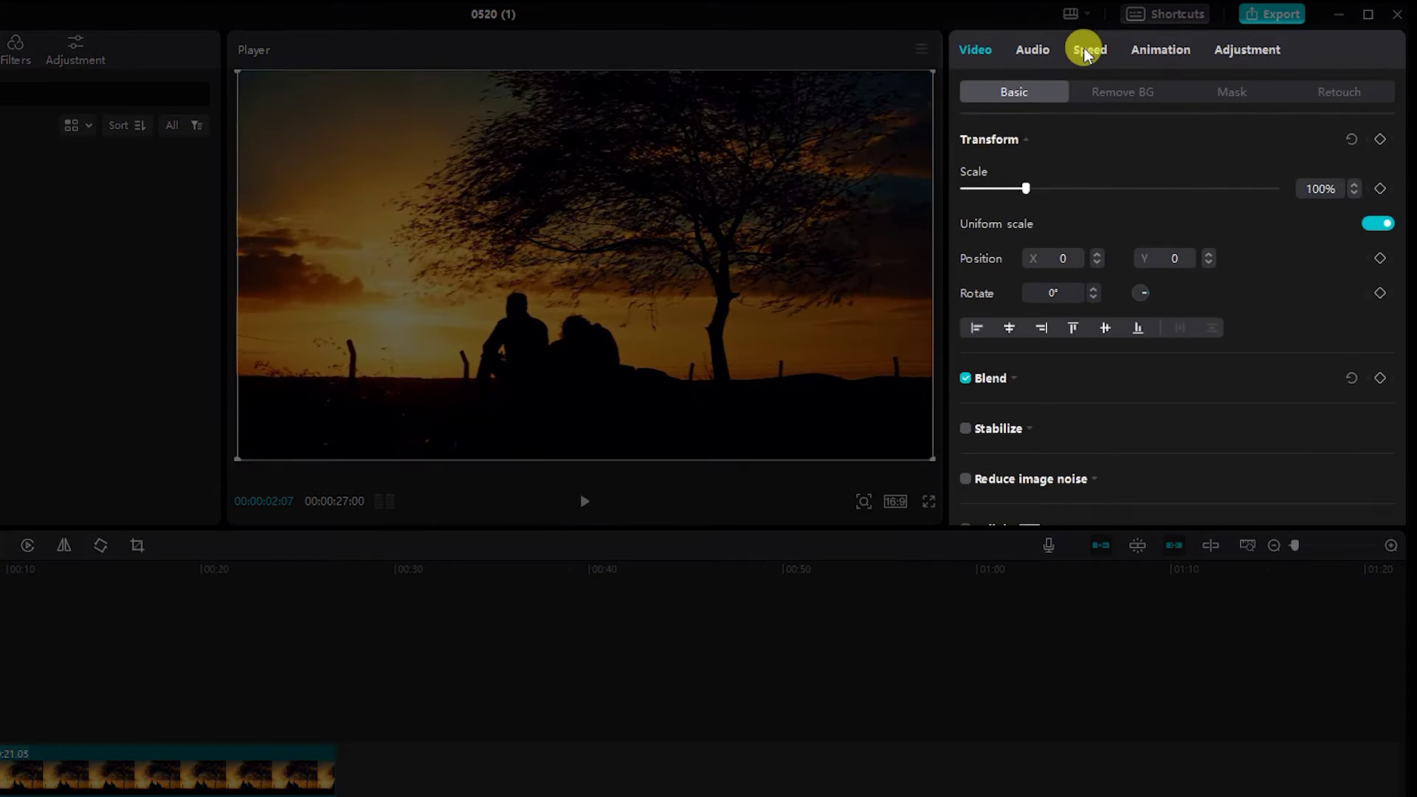
Lower the first piece's speed to 0.5x in the Speed tab, stretching it to 11.8 seconds
left_click(1087, 51)
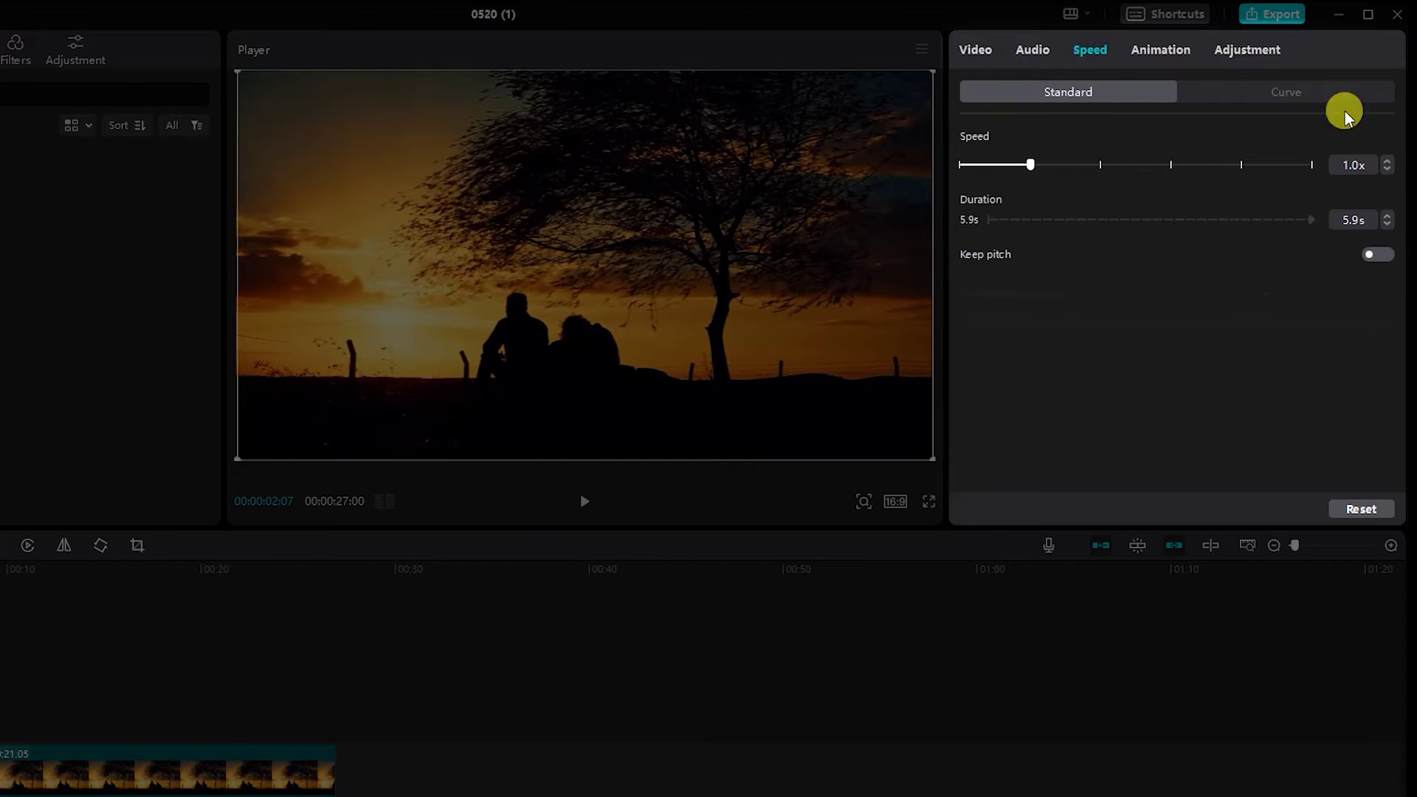
left_click(1387, 169)
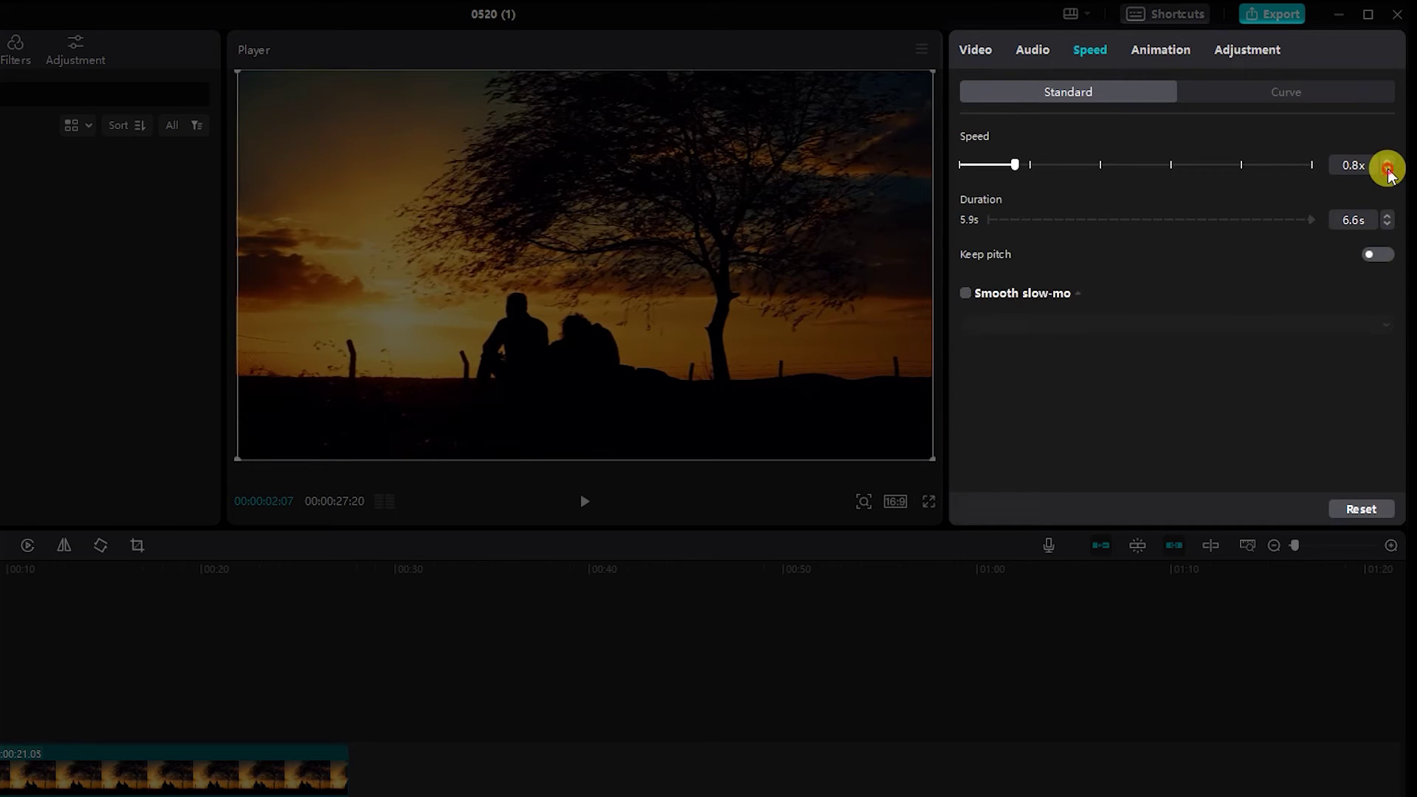
left_click(1388, 170)
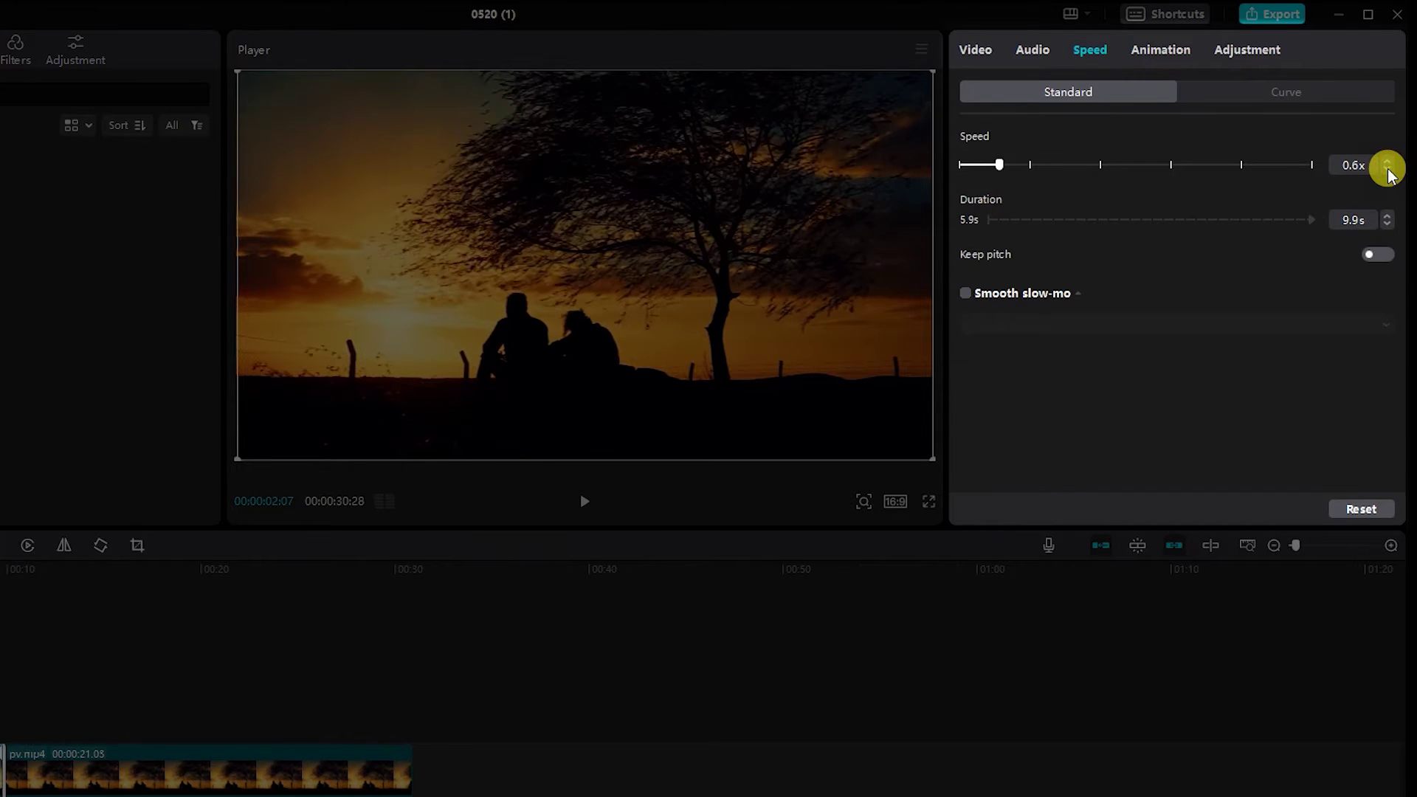
left_click(1388, 170)
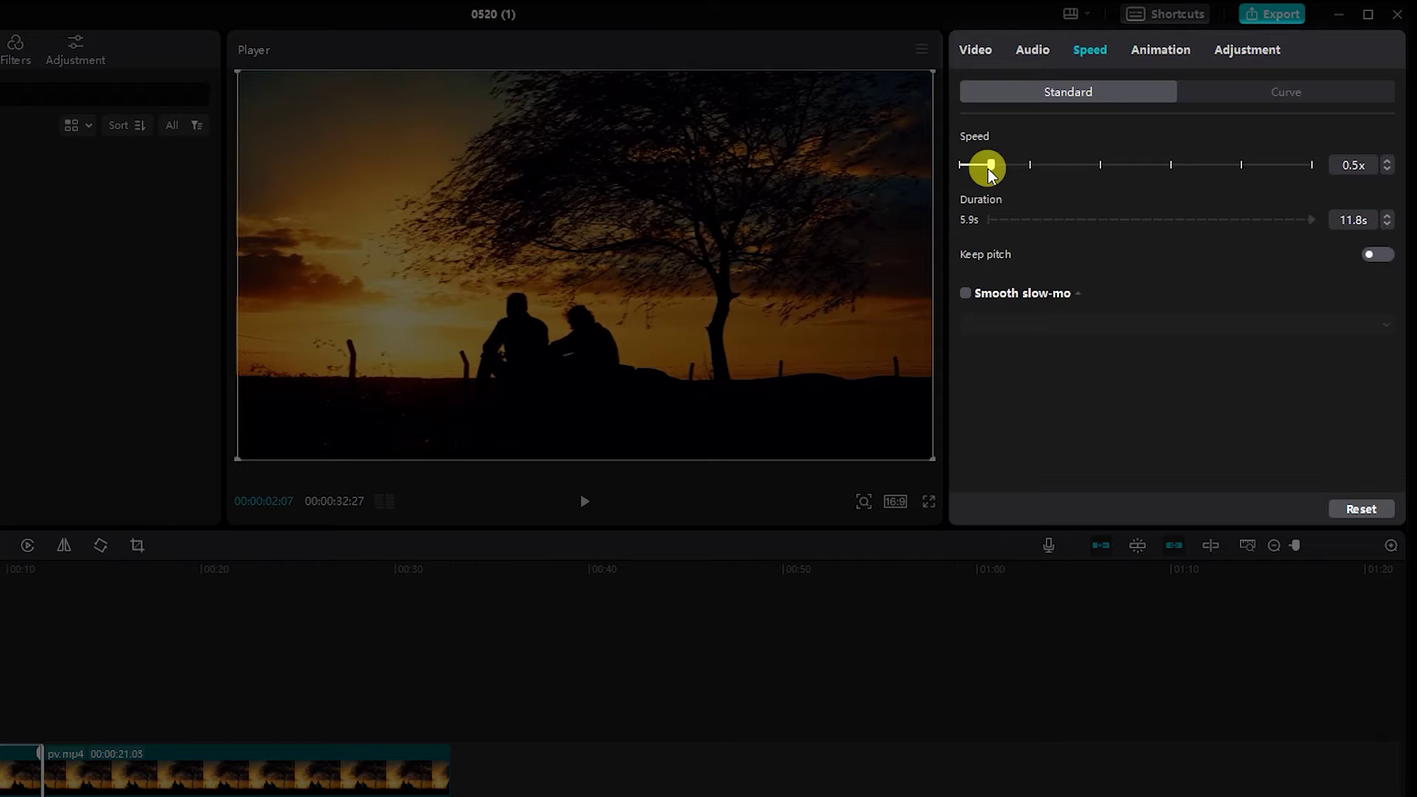
Enable Smooth slow-mo on the 0.5x piece with Optical flow instead of Frame blending
left_click(965, 295)
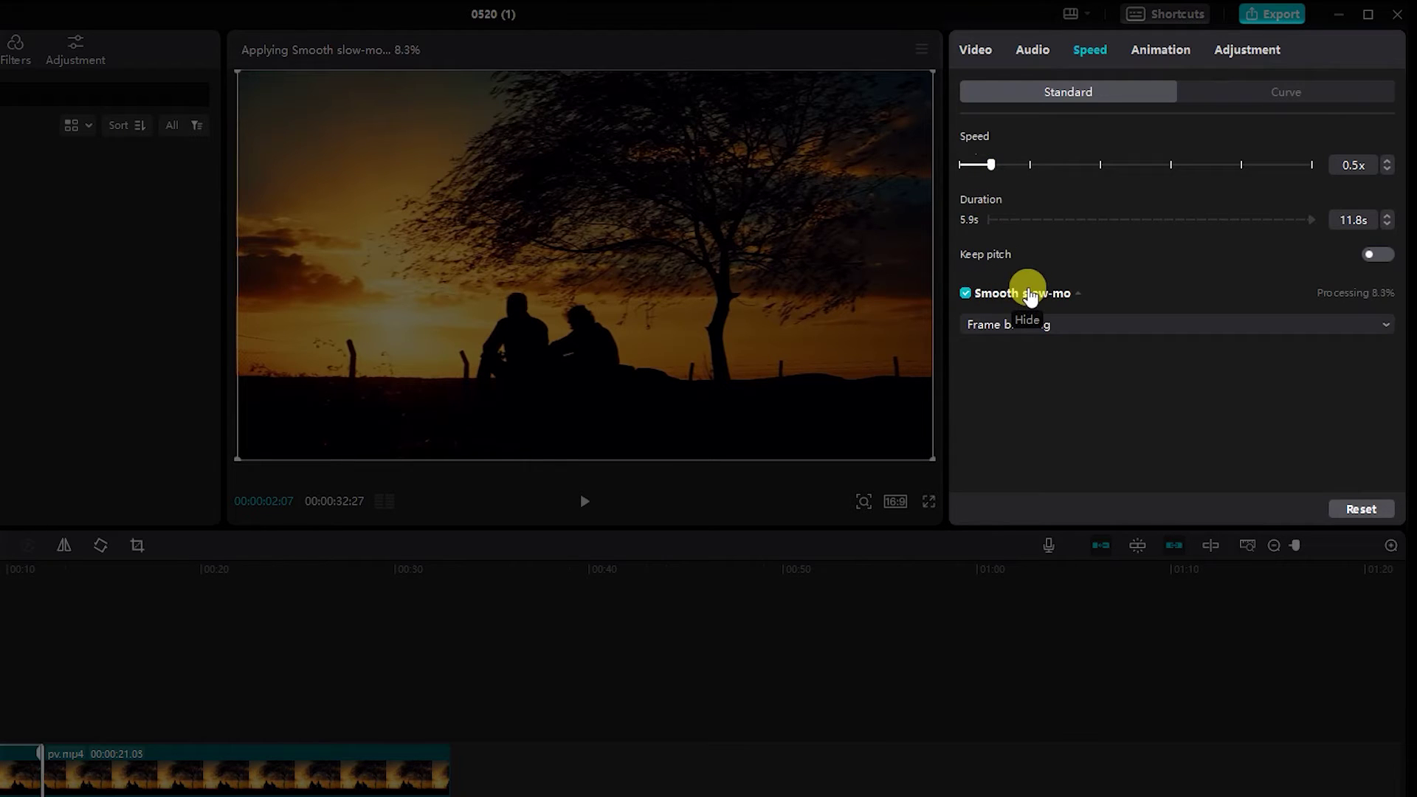
left_click(1040, 325)
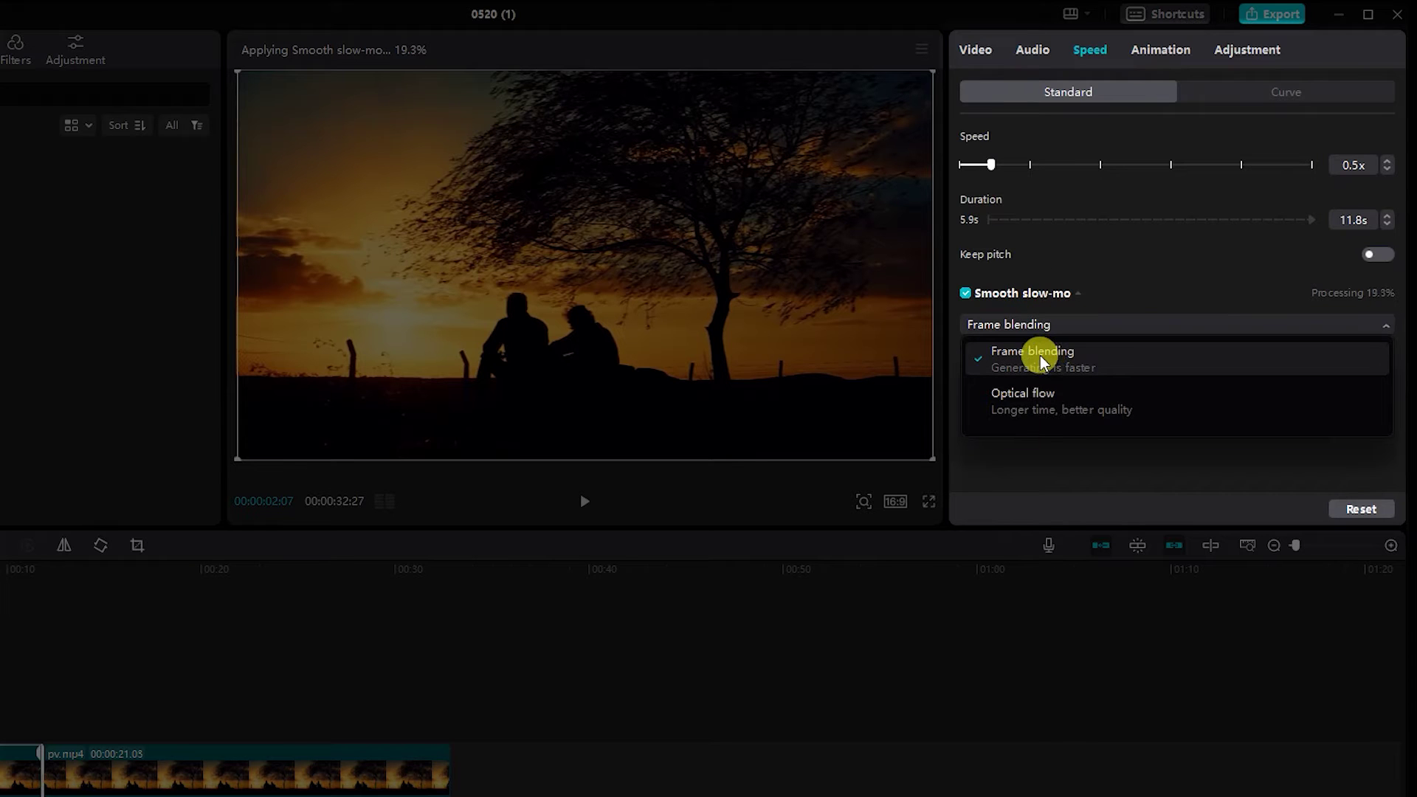
left_click(1069, 405)
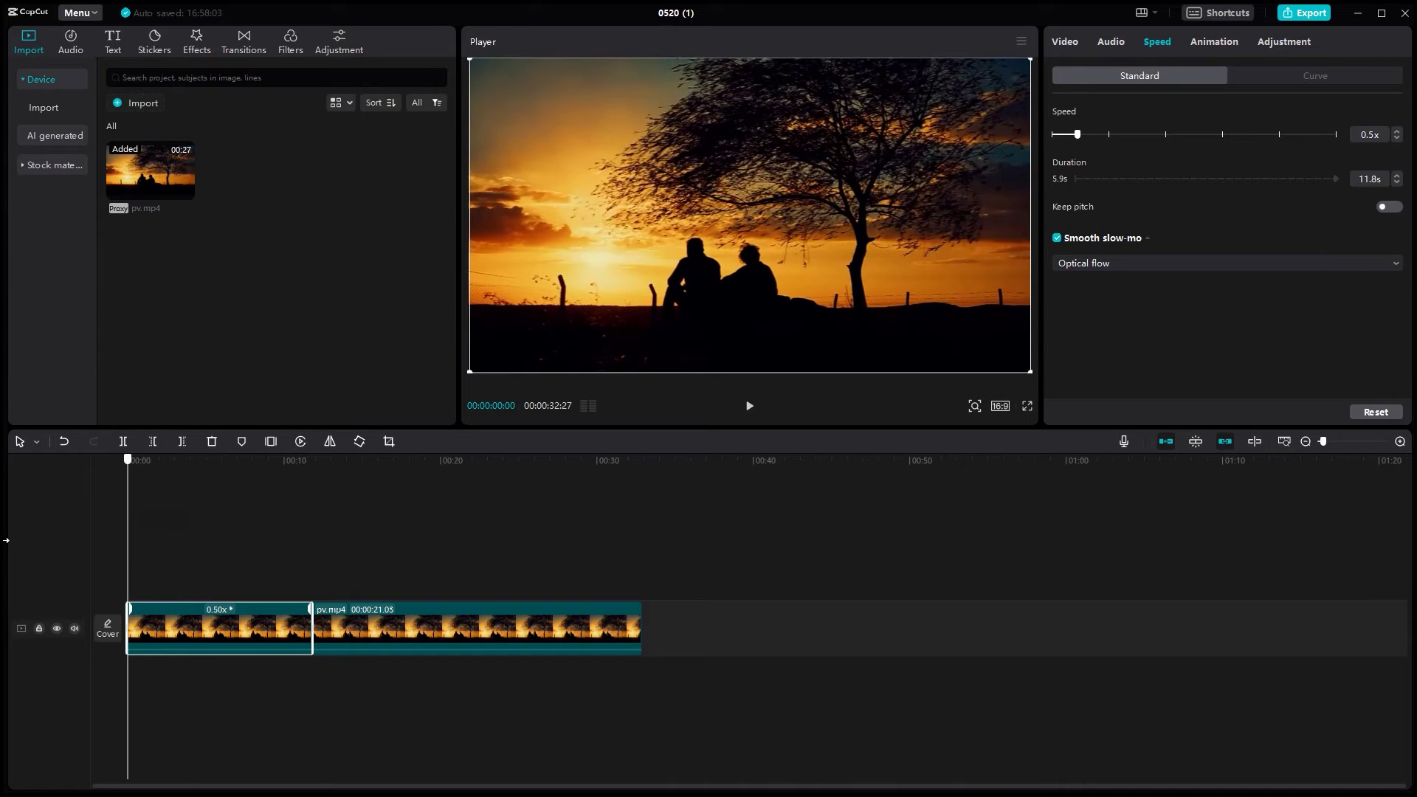
left_click(742, 406)
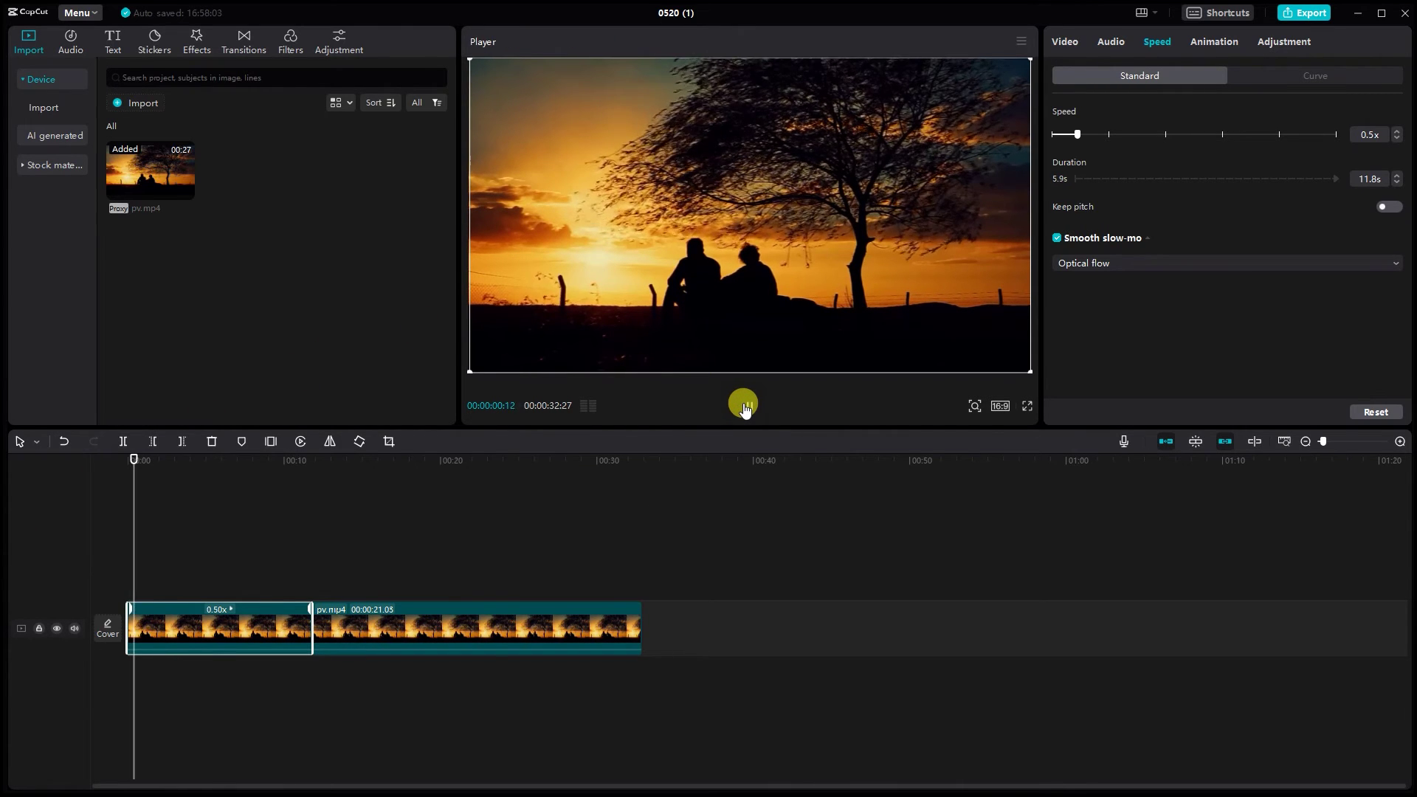